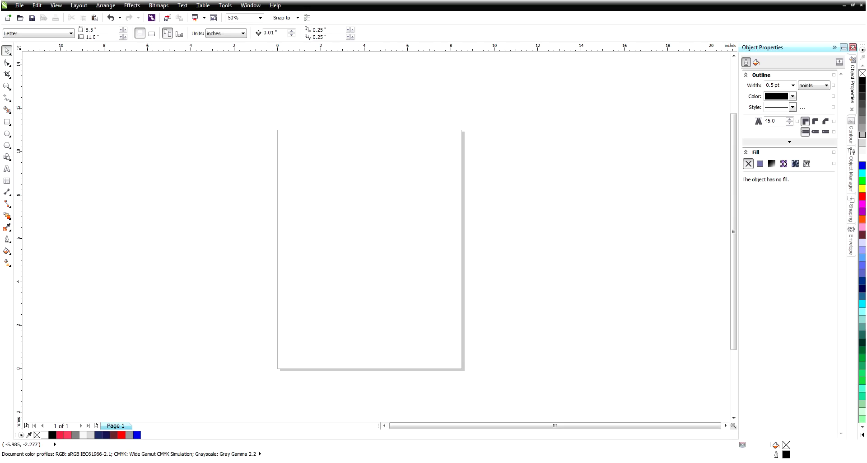
Step: Copy the enlarged Small Tin ST02 photo from the Admints product page to the clipboard
left_click(95, 460)
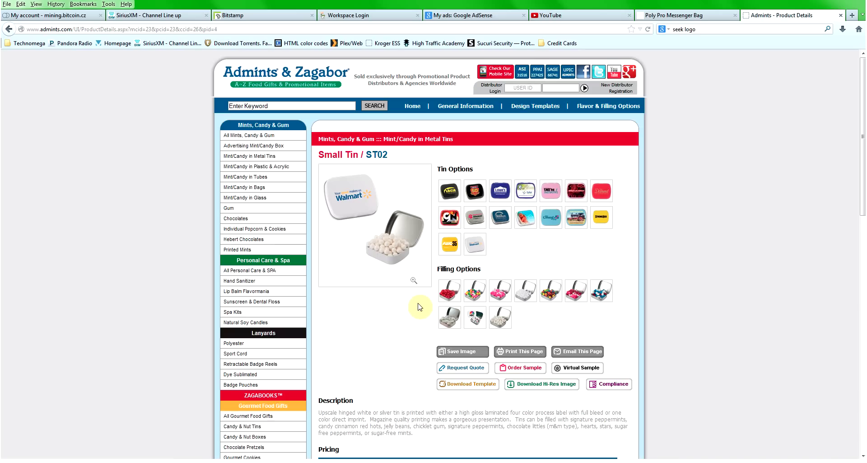
left_click(414, 280)
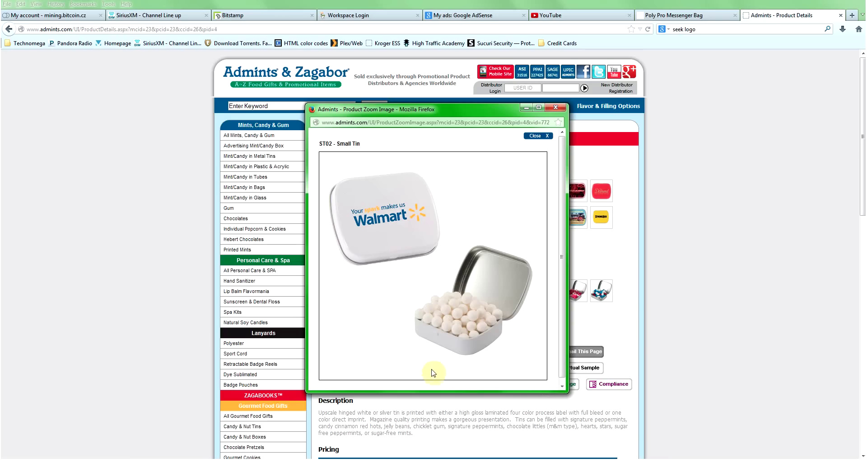
right_click(426, 230)
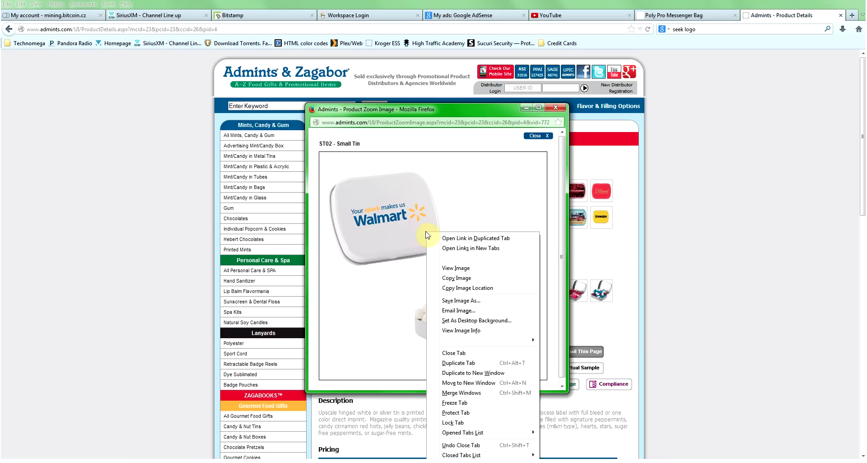
left_click(455, 279)
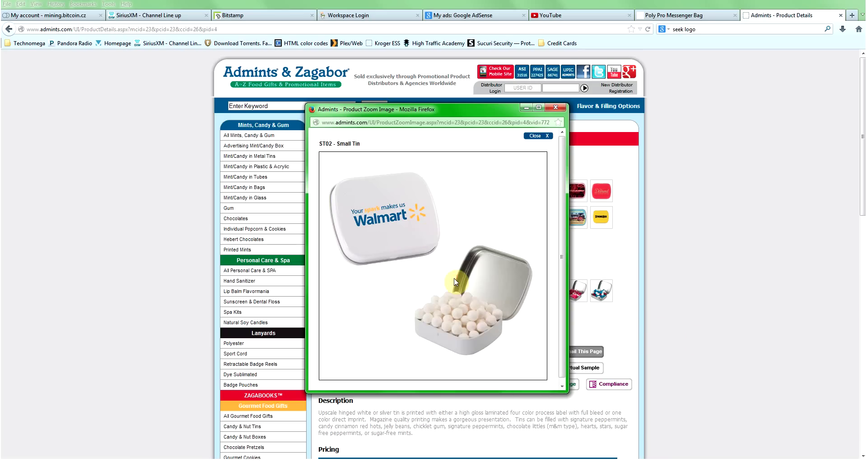
left_click(556, 106)
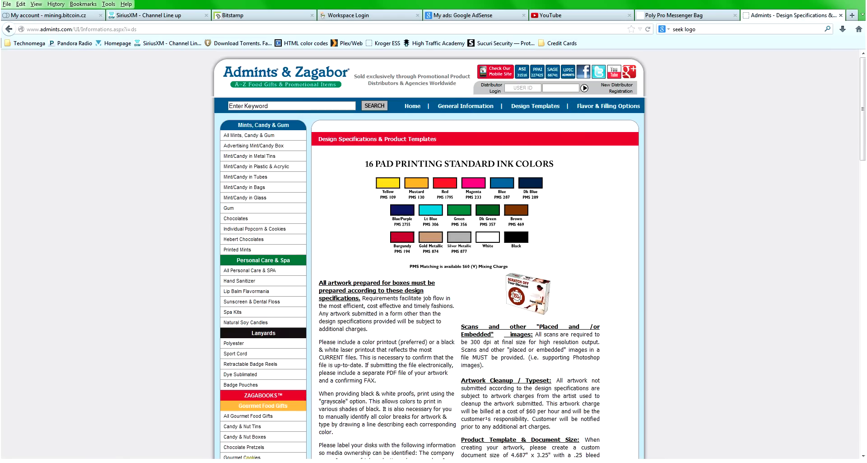
Step: Paste the tin photo onto the CorelDRAW page as a 504 x 504 pixel bitmap and select it
mouse_move(235, 459)
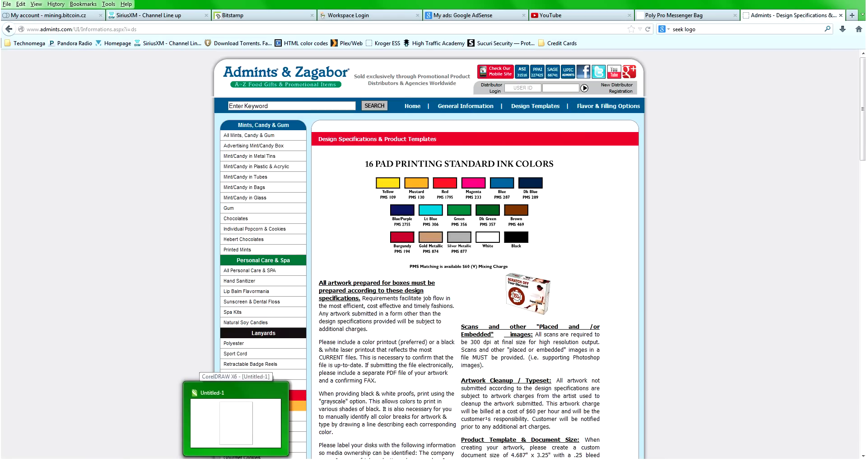
left_click(235, 420)
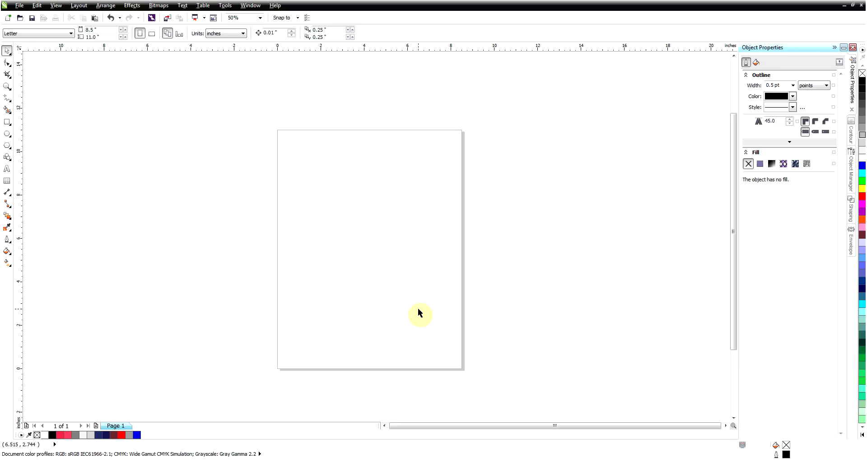
right_click(359, 226)
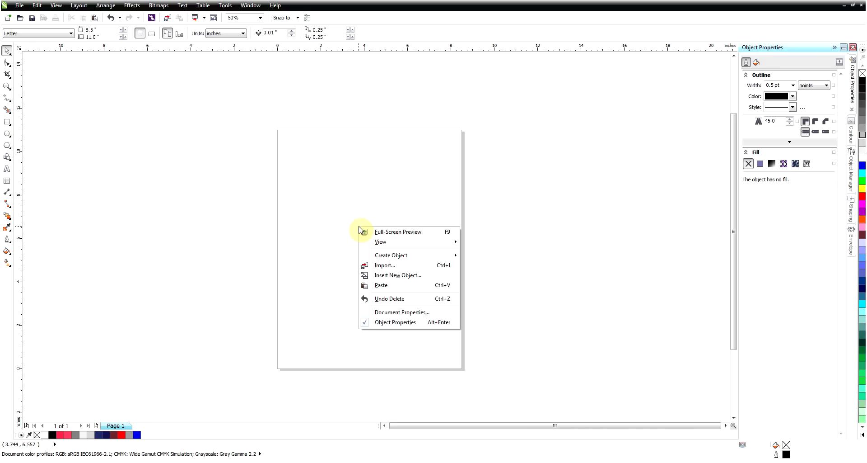
left_click(386, 285)
left_click(533, 287)
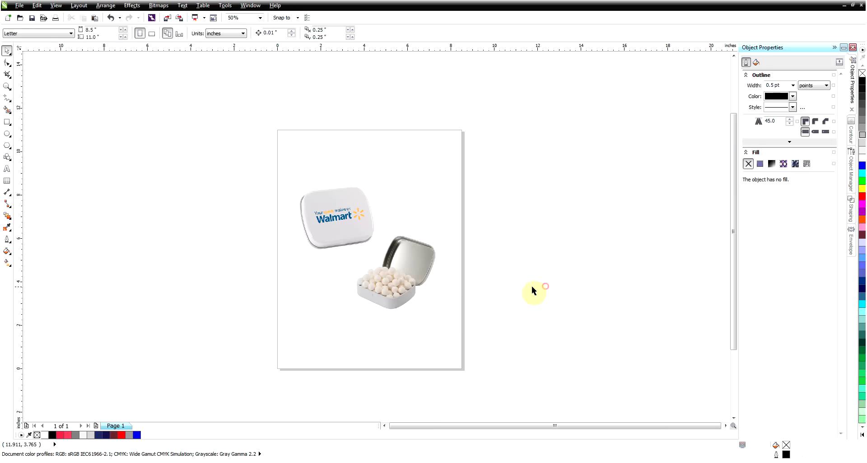
scroll(374, 239, "up", 2)
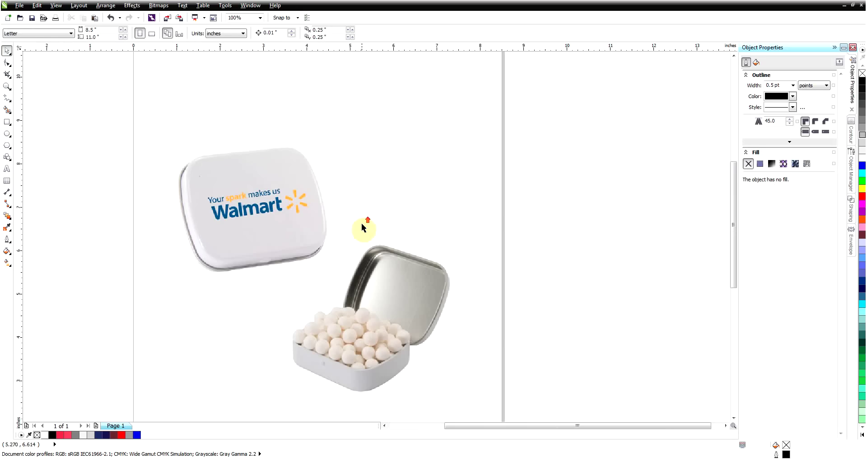
scroll(309, 249, "down", 2)
left_click(308, 248)
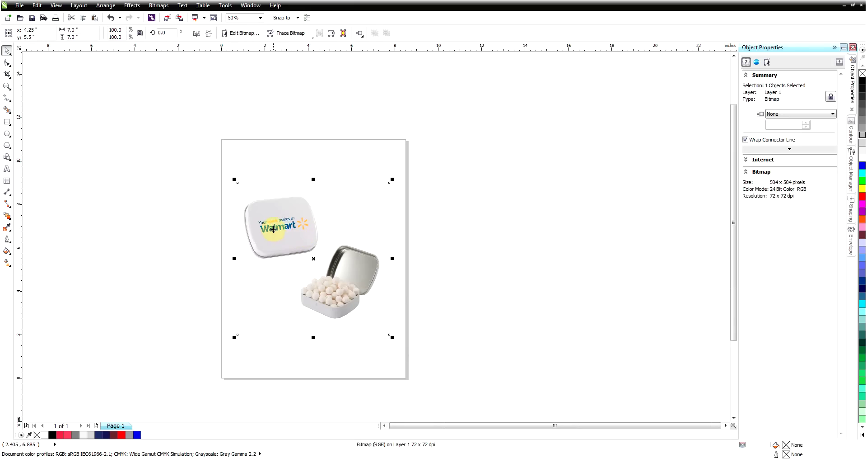
Step: Open the selected tin photo in Corel PHOTO-PAINT X6 with Edit Bitmap
scroll(276, 226, "up", 2)
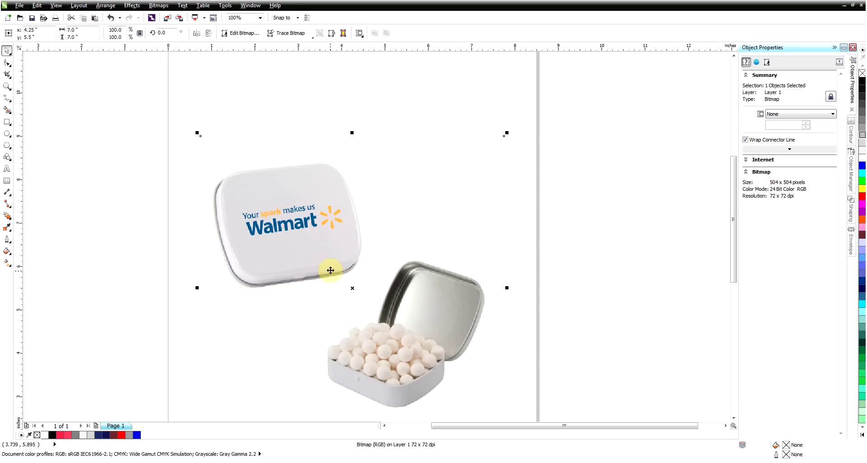
scroll(336, 273, "down", 2)
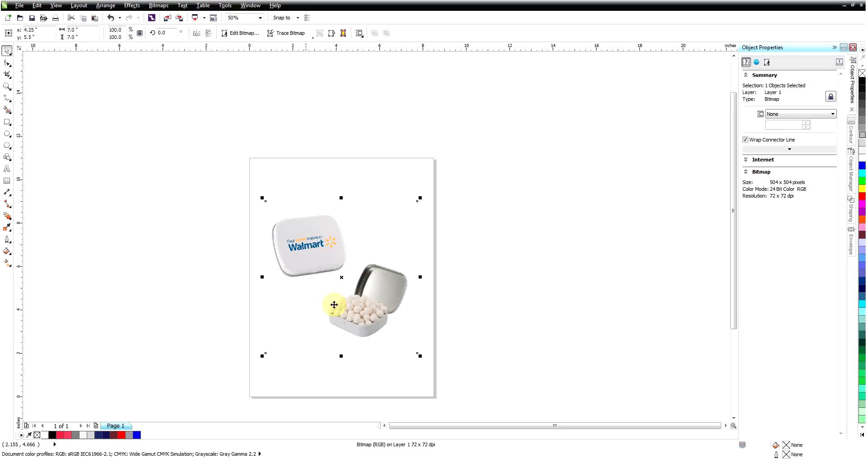
left_click(240, 34)
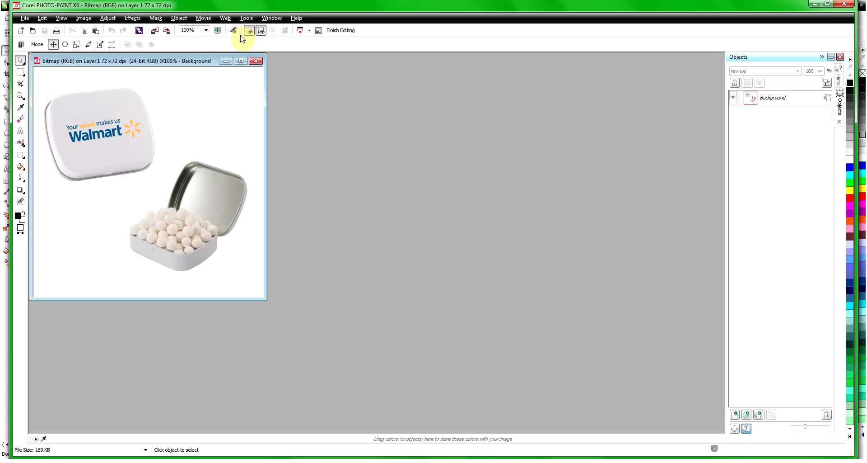
Step: Maximize the tin photo window and zoom in to 300% on the lid
left_click(243, 60)
scroll(297, 177, "up", 1)
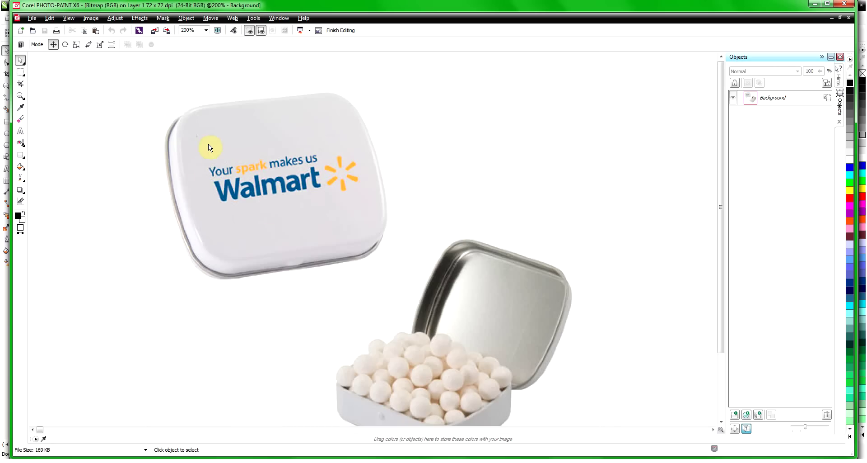
scroll(233, 145, "up", 1)
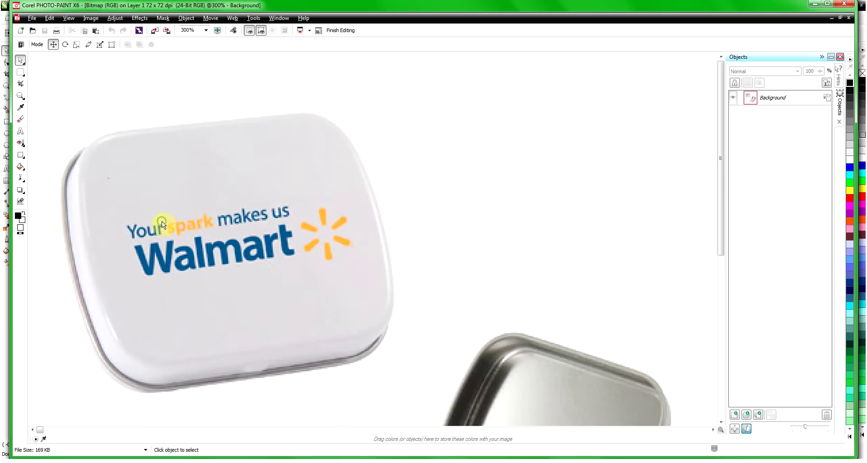
scroll(162, 221, "down", 3)
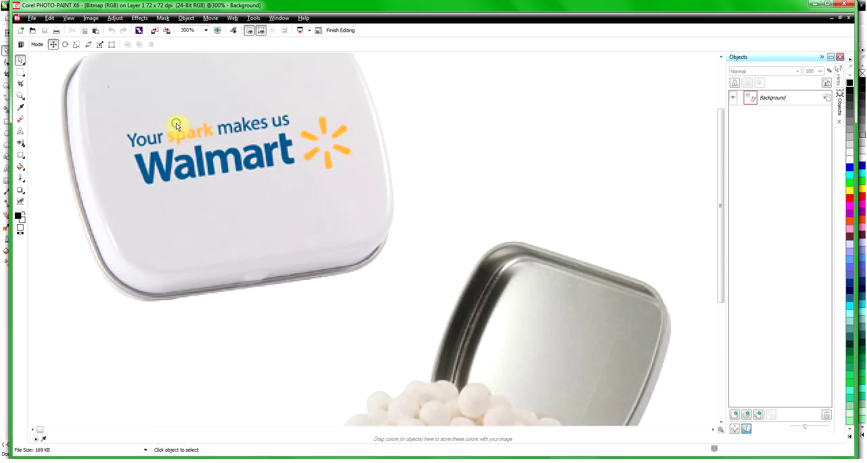
scroll(176, 123, "up", 3)
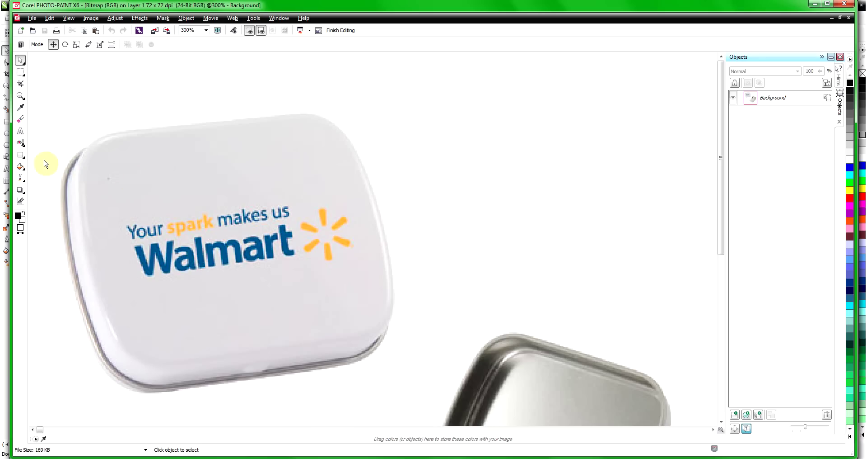
Step: Clone blank lid over the 'Your spark makes us' tagline using the Clone Tool
left_click(25, 147)
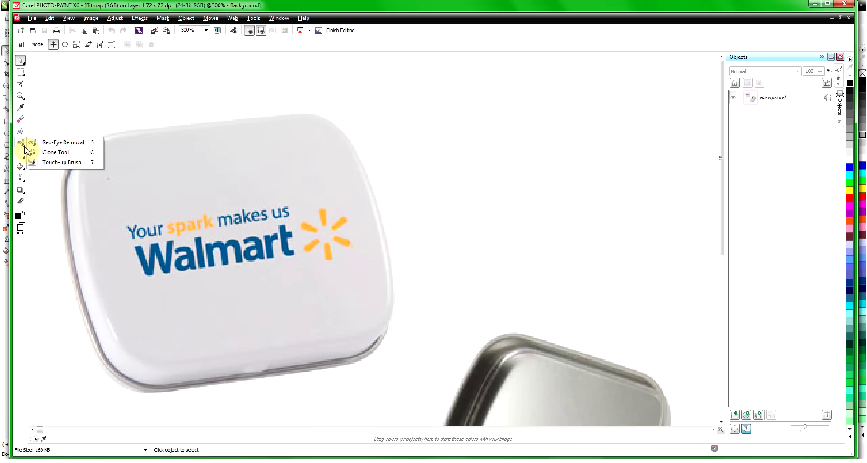
left_click(57, 156)
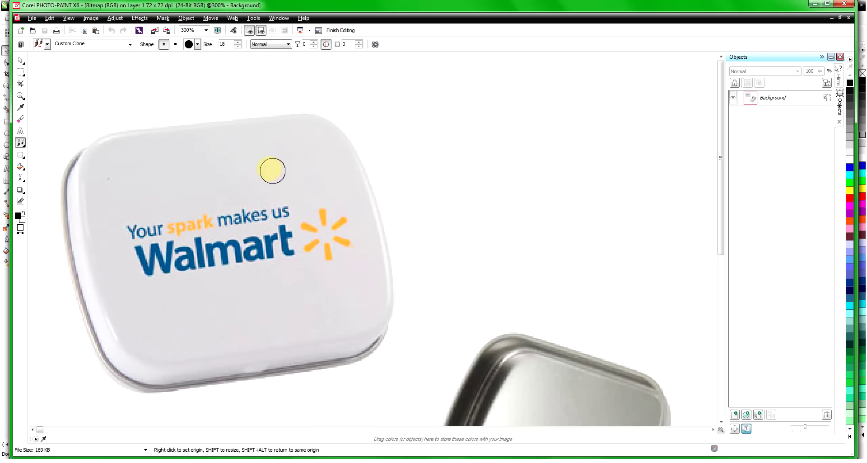
right_click(265, 165)
mouse_move(307, 194)
left_mouse_down()
mouse_move(321, 212)
mouse_move(322, 199)
mouse_move(310, 197)
mouse_move(306, 208)
mouse_move(322, 216)
mouse_move(324, 205)
mouse_move(297, 195)
mouse_move(303, 201)
mouse_move(322, 210)
mouse_move(260, 167)
mouse_move(325, 211)
mouse_move(274, 168)
mouse_move(260, 168)
mouse_move(267, 179)
mouse_move(267, 164)
mouse_move(261, 169)
mouse_move(275, 172)
mouse_move(260, 164)
mouse_move(261, 179)
mouse_move(323, 203)
mouse_move(131, 231)
mouse_move(292, 199)
mouse_move(235, 208)
left_mouse_up()
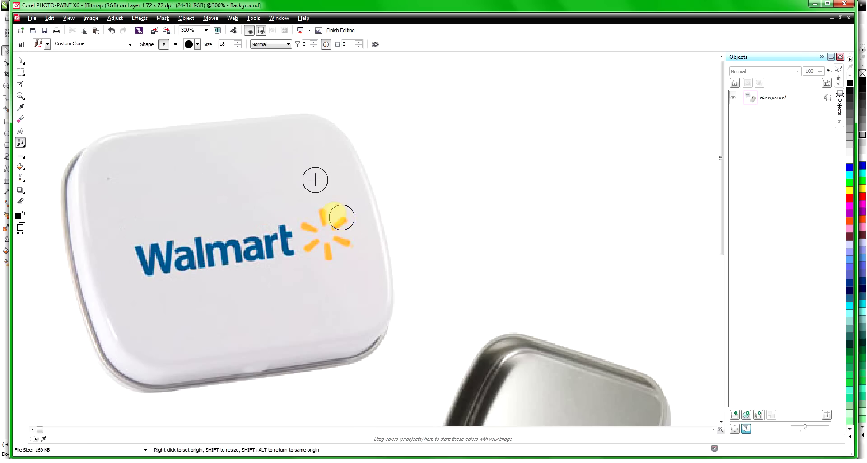
left_click_drag(342, 217, 265, 226)
Step: Clone out the Walmart lettering and spark, undoing one bad stroke and resetting the source
left_click(200, 232)
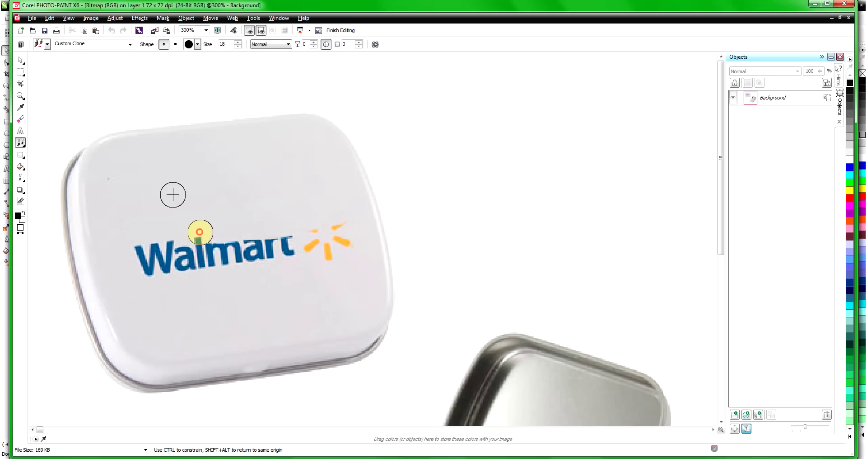
left_click_drag(200, 231, 137, 244)
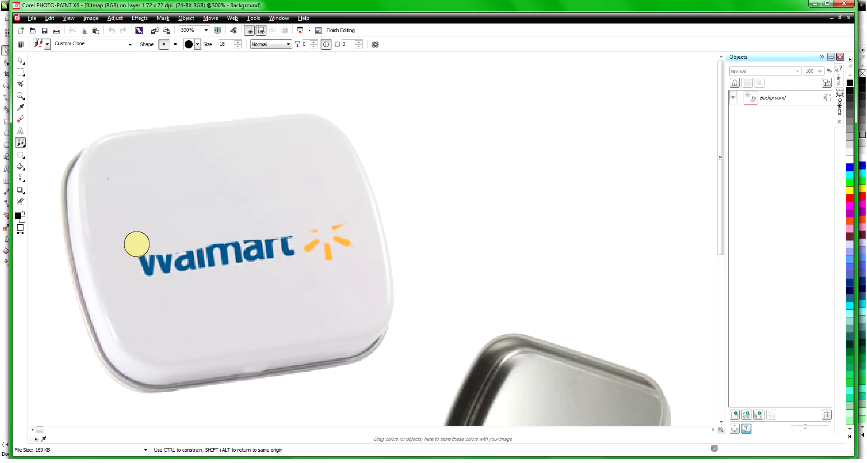
mouse_move(348, 224)
left_mouse_down()
mouse_move(151, 253)
mouse_move(144, 262)
mouse_move(370, 264)
left_mouse_up()
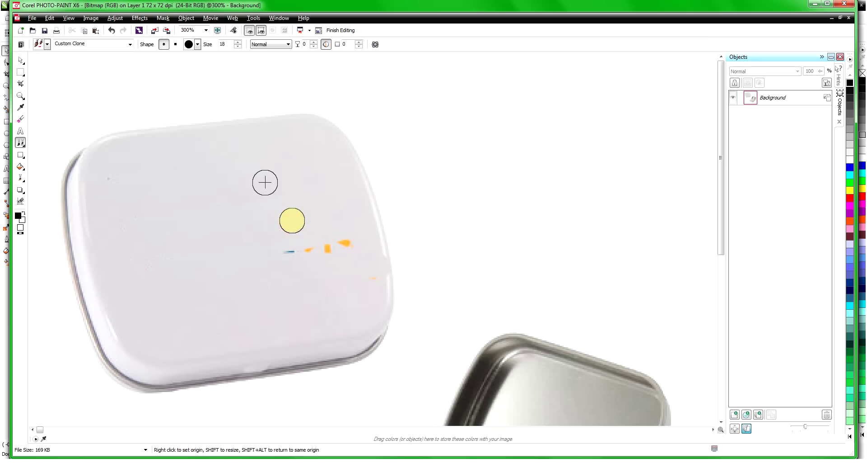
key("ctrl+z")
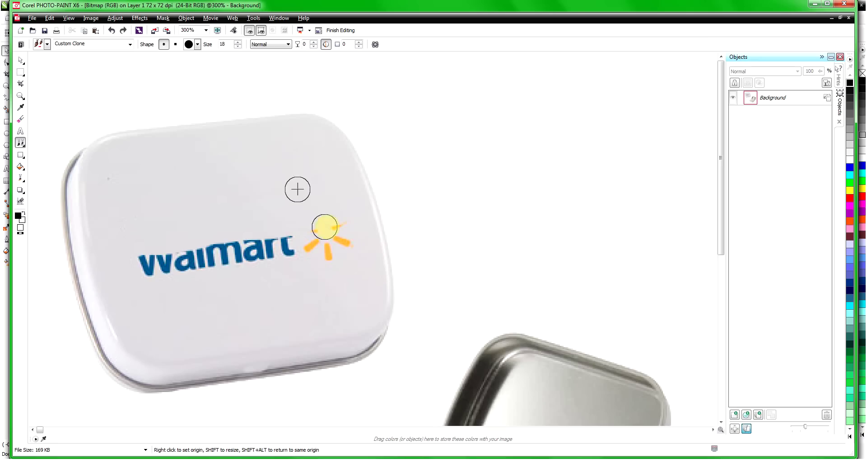
mouse_move(325, 227)
left_mouse_down()
mouse_move(351, 224)
mouse_move(135, 254)
mouse_move(141, 264)
mouse_move(175, 270)
mouse_move(352, 248)
mouse_move(298, 252)
mouse_move(320, 234)
left_mouse_up()
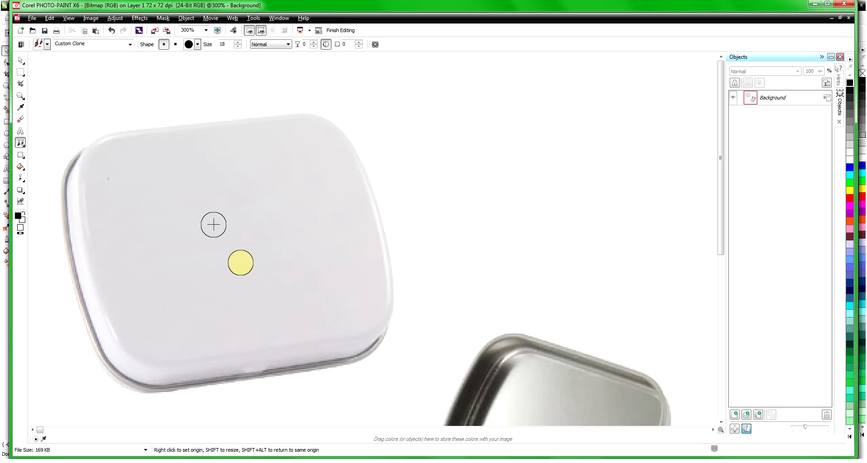
right_click(241, 262)
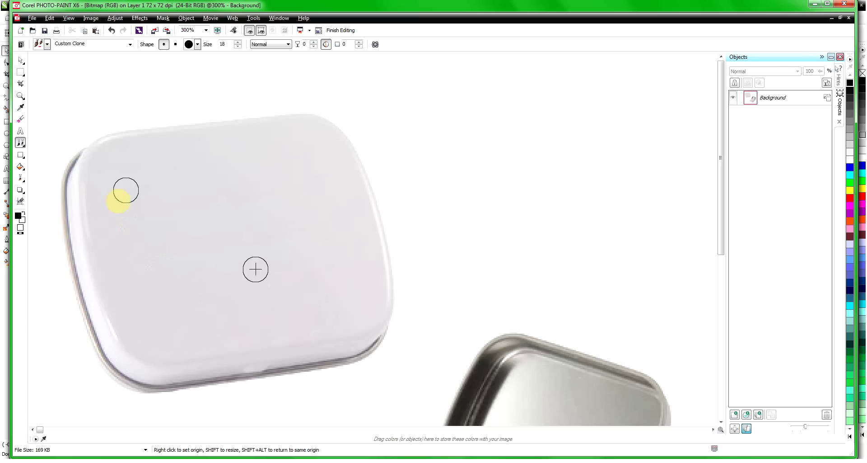
Step: Save the retouched plain-lid tin photo
scroll(154, 197, "down", 1)
scroll(154, 200, "down", 1)
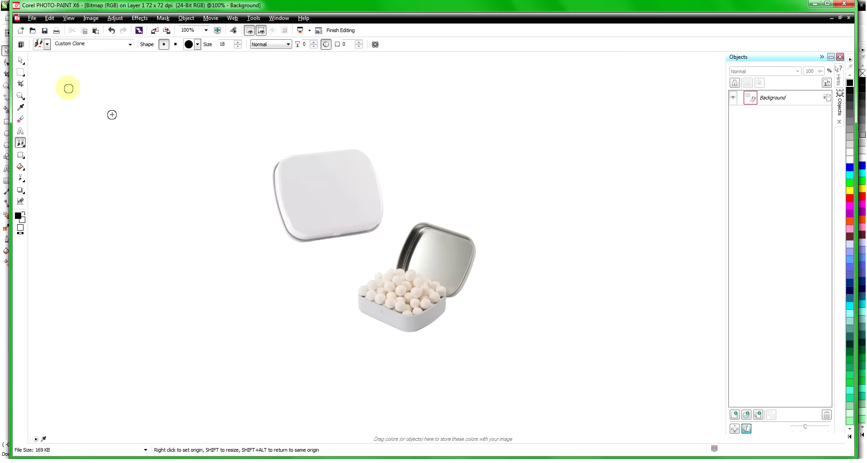
left_click(46, 32)
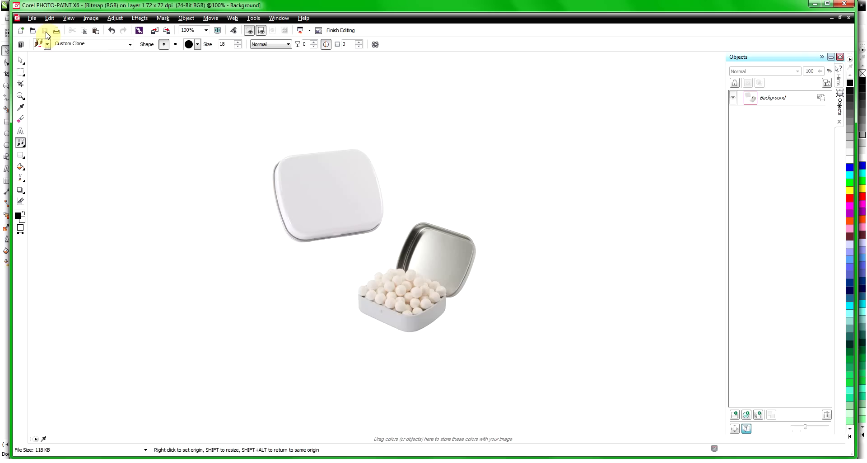
Step: Return to CorelDRAW and move the updated plain-lid photo up to 4.167", 6.396"
left_click(844, 6)
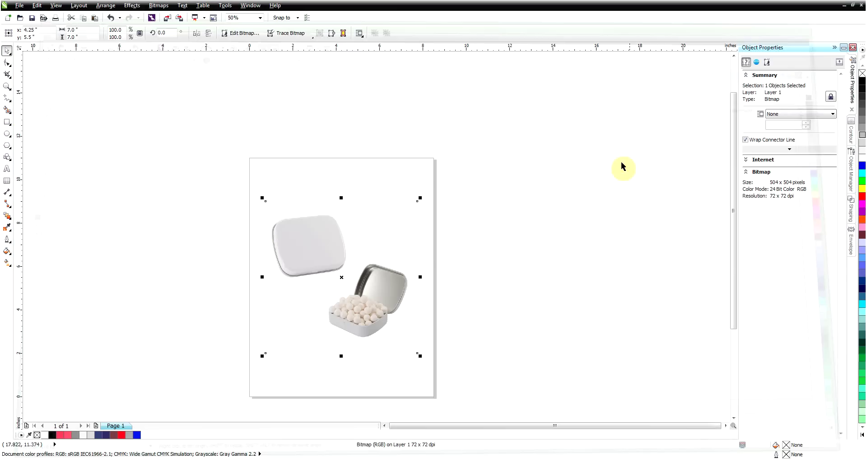
scroll(329, 257, "up", 2)
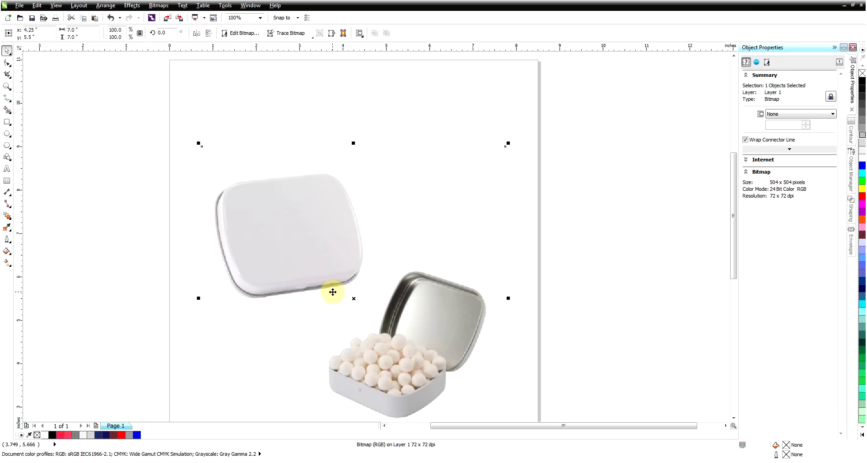
left_click_drag(333, 290, 328, 252)
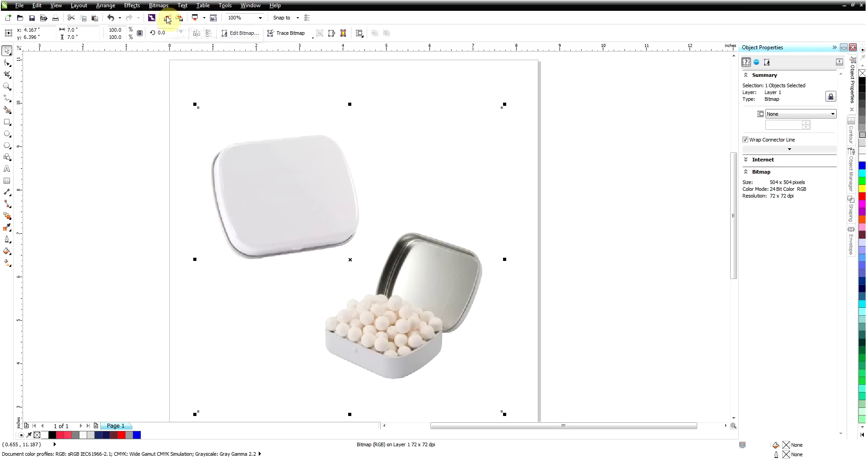
Step: Import GE.eps from the Desktop, accepting the default EPS import settings
left_click(167, 18)
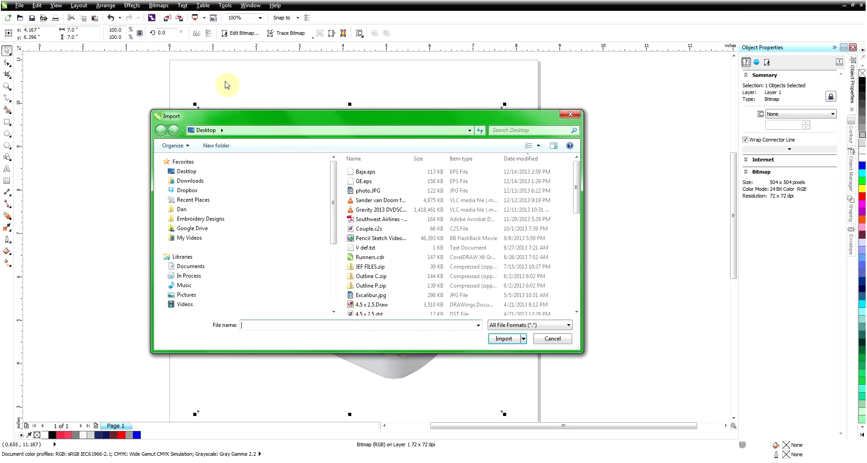
left_click(355, 183)
left_click(503, 338)
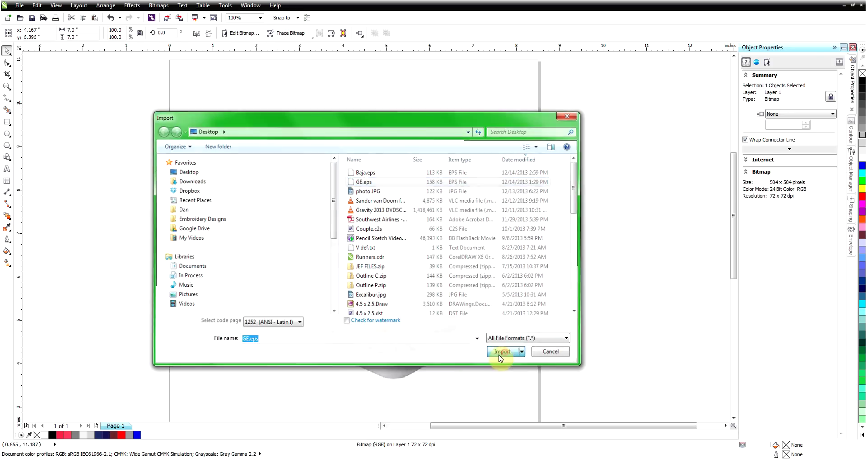
left_click(410, 272)
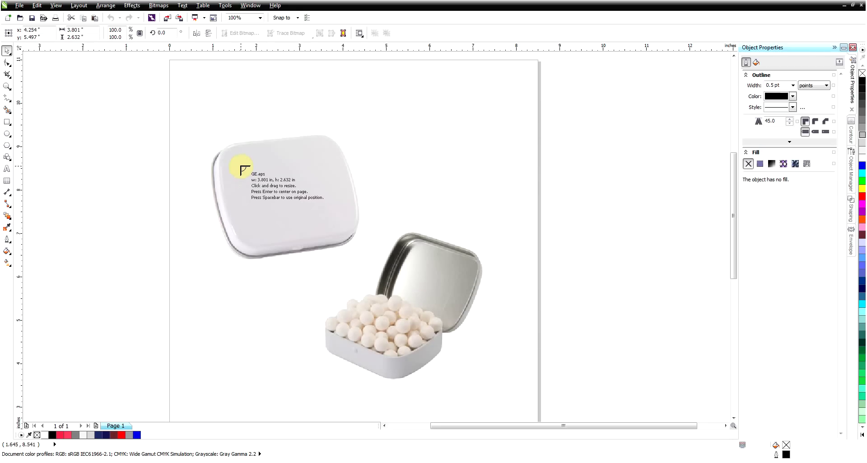
Step: Place the GE logo on the tin lid, scaled down to 62.8%
left_click(238, 148)
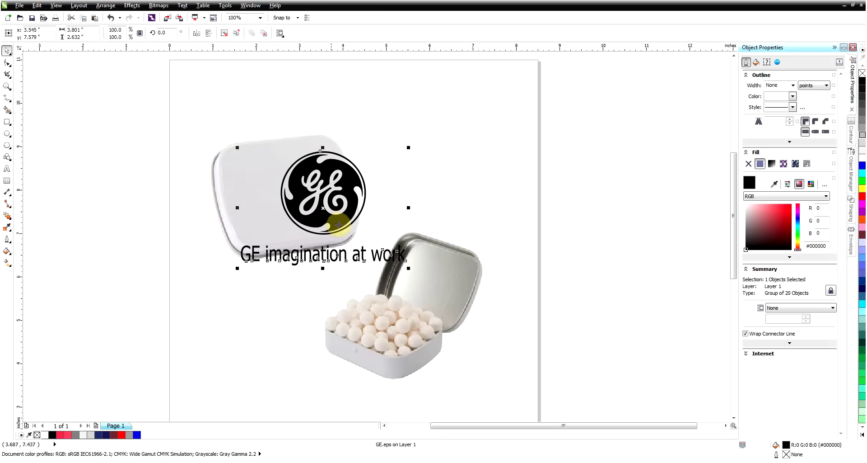
left_click_drag(344, 223, 319, 207)
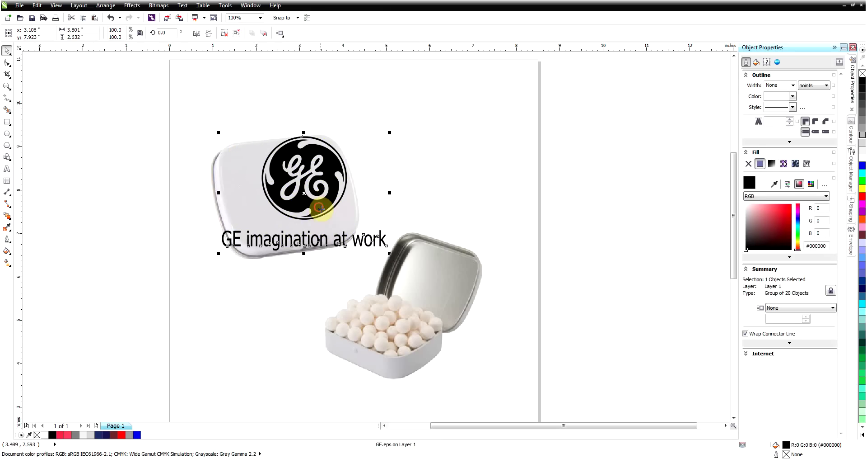
left_click_drag(389, 253, 327, 224)
left_click_drag(298, 200, 315, 215)
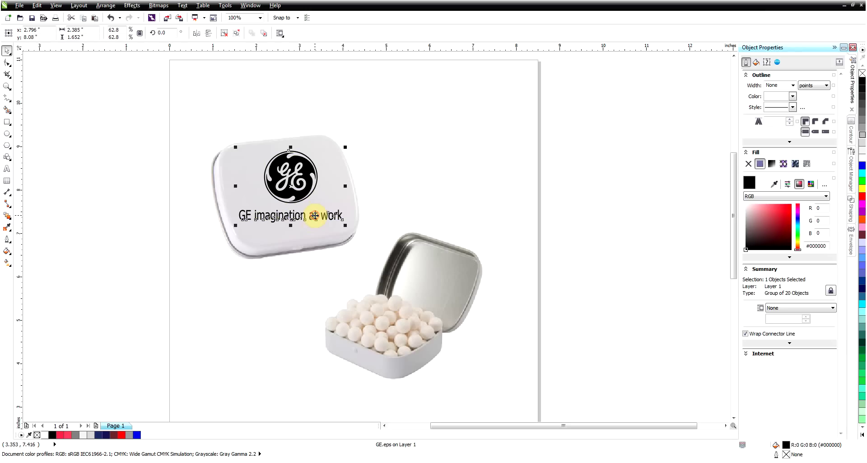
Step: Rotate the GE logo about 6.5° to match the lid's tilt
left_click(307, 192)
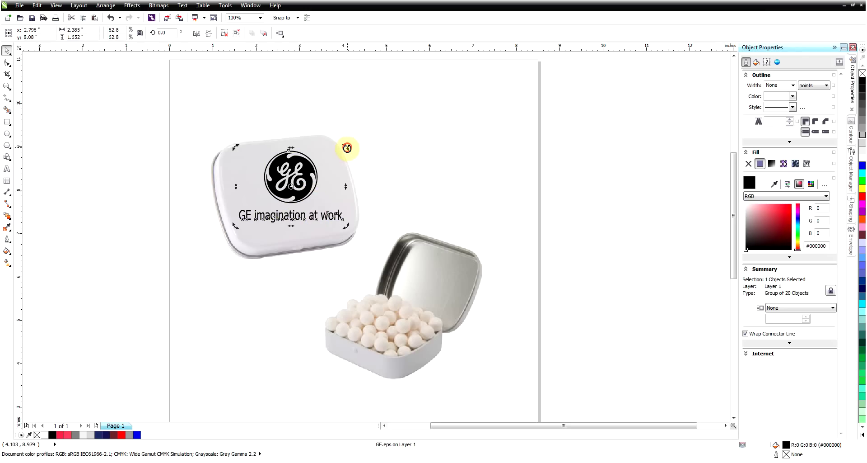
mouse_move(347, 148)
left_mouse_down()
mouse_move(339, 136)
mouse_move(341, 143)
left_mouse_up()
left_click(390, 170)
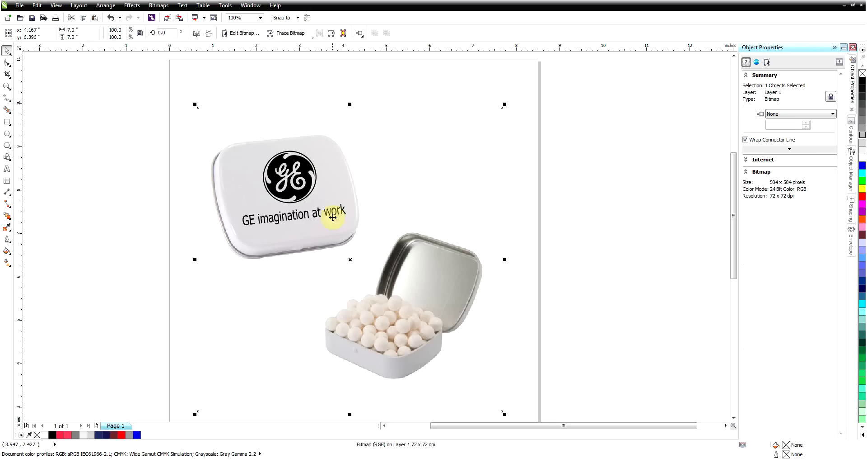
scroll(308, 200, "down", 1)
scroll(313, 207, "up", 1)
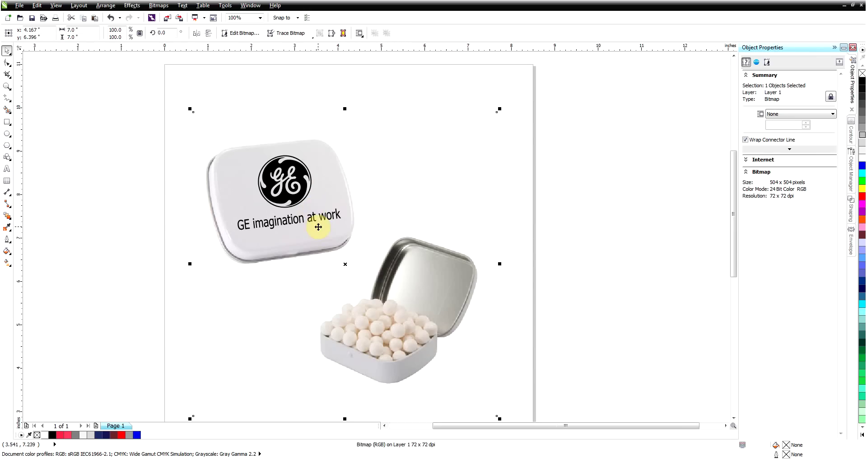
Step: Undo the rotation and skew the GE logo along its side and bottom to follow the lid
key("ctrl+z")
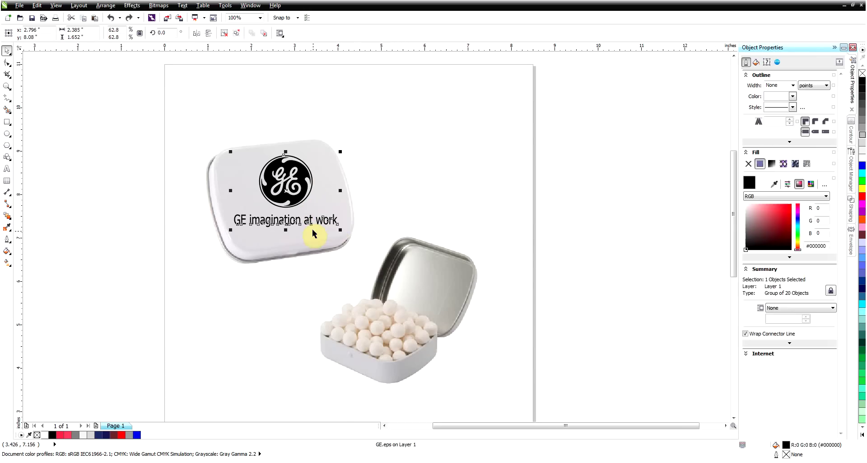
left_click(304, 187)
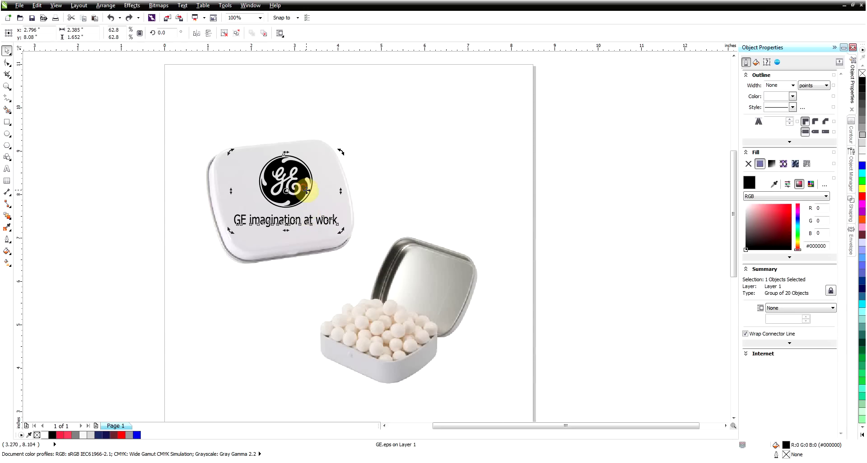
left_click_drag(341, 191, 340, 182)
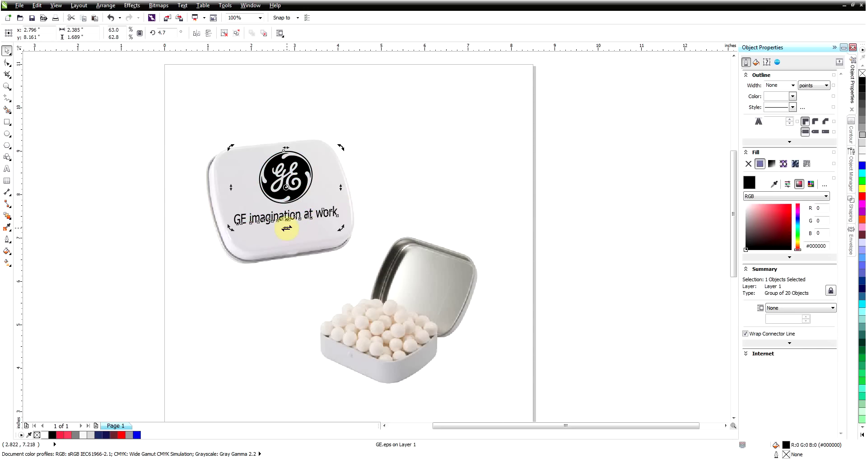
left_click_drag(286, 228, 292, 227)
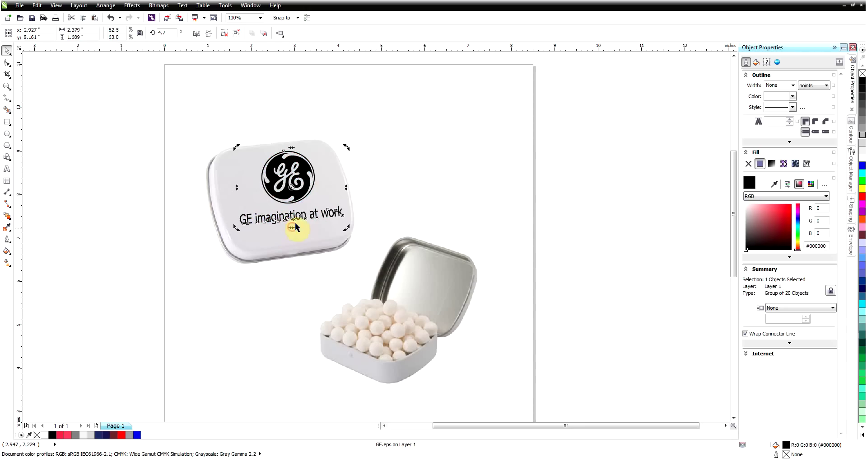
mouse_move(296, 195)
left_mouse_down()
mouse_move(293, 212)
mouse_move(293, 203)
left_mouse_up()
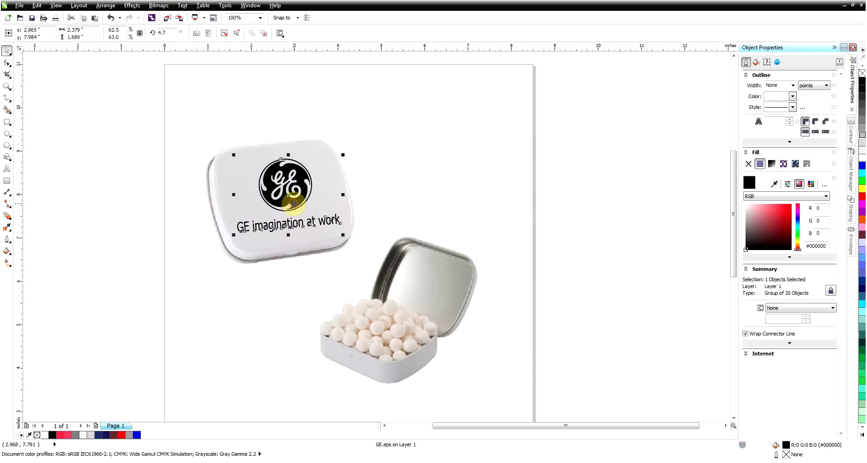
Step: Rotate the skewed GE logo to about 6.6° on the lid
left_click(293, 199)
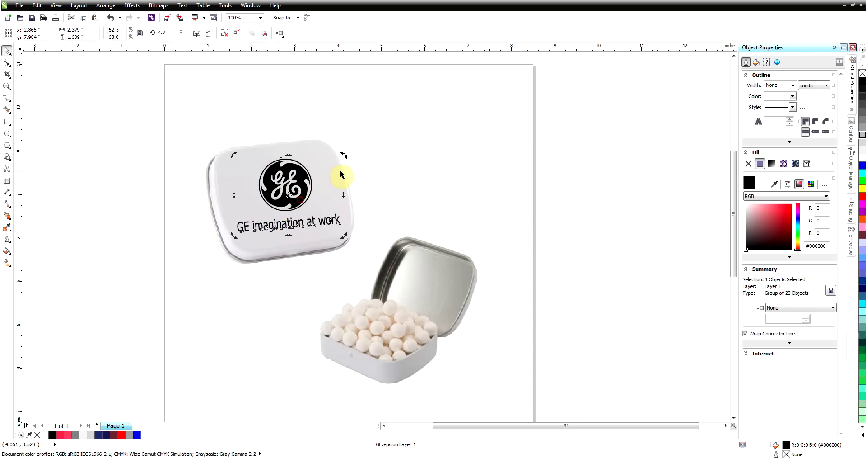
left_click_drag(340, 153, 343, 156)
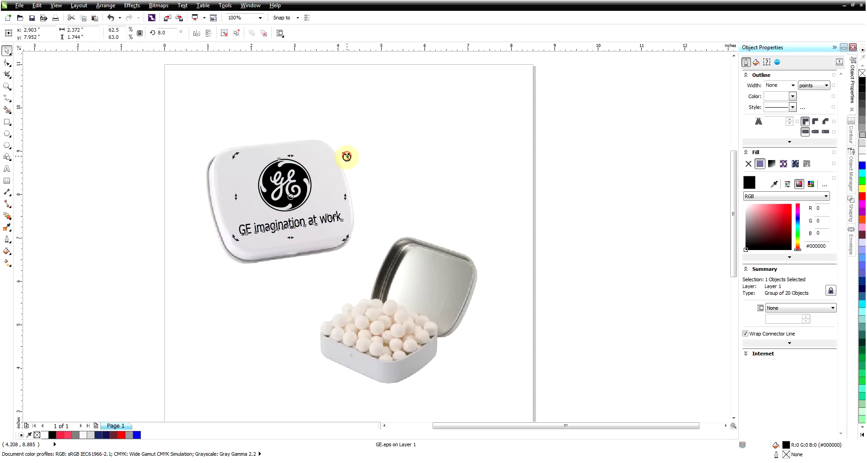
mouse_move(347, 157)
left_mouse_down()
mouse_move(343, 149)
mouse_move(347, 156)
left_mouse_up()
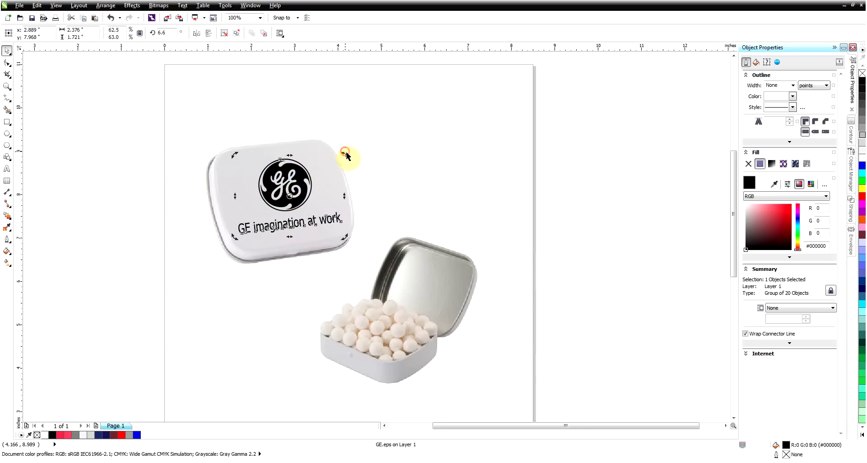
left_click(384, 191)
scroll(379, 192, "down", 2)
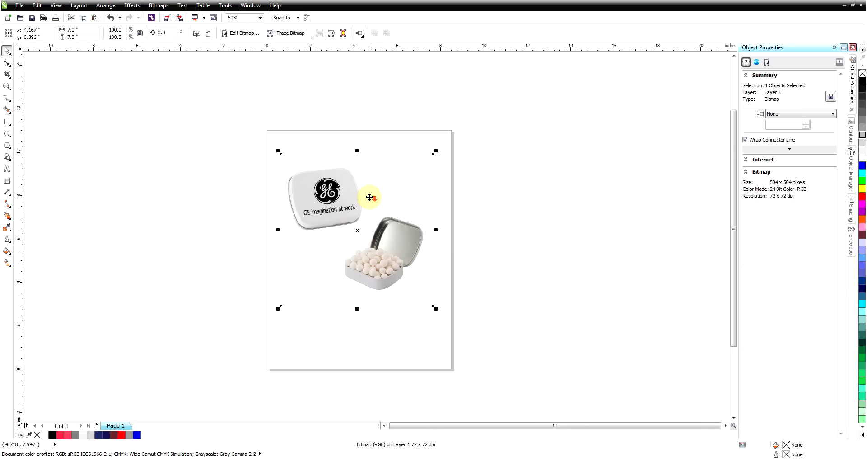
Step: Rotate the GE logo to about 7.9° so its tilt matches the tin lid
left_click(474, 298)
scroll(347, 211, "up", 2)
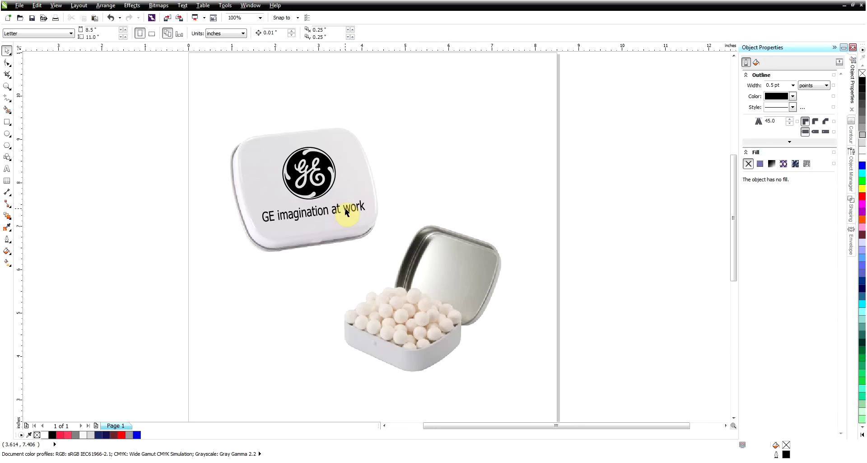
left_click(339, 212)
left_click(341, 211)
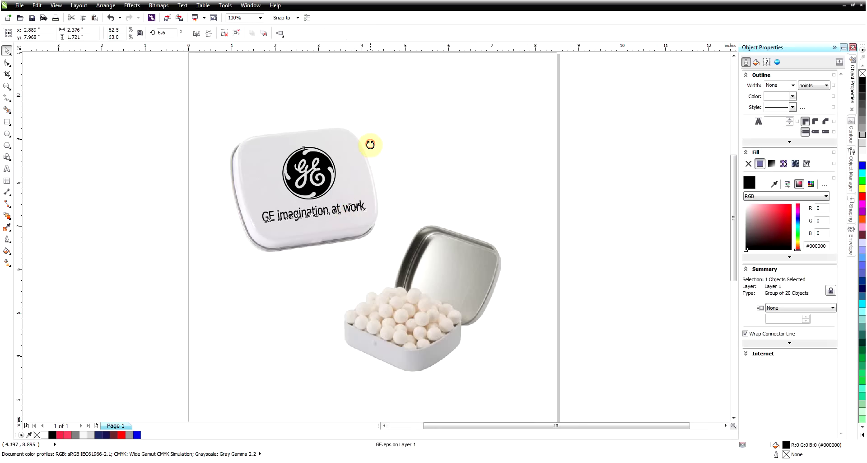
left_click_drag(374, 141, 368, 141)
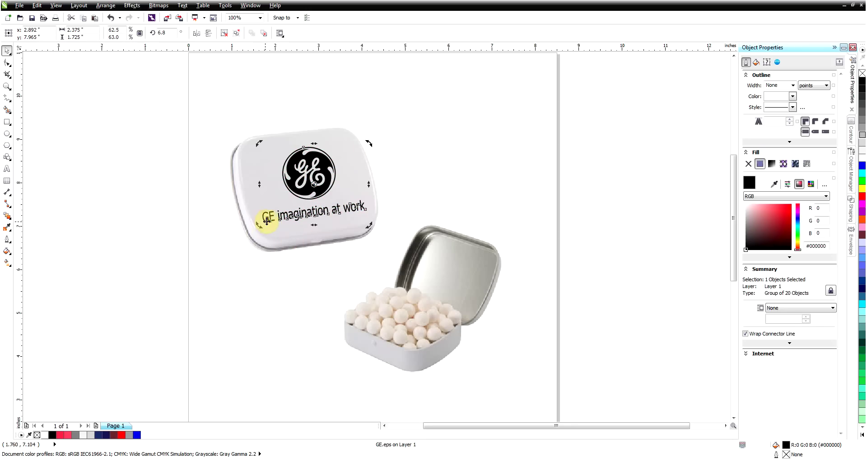
left_click_drag(370, 145, 369, 141)
left_click(398, 154)
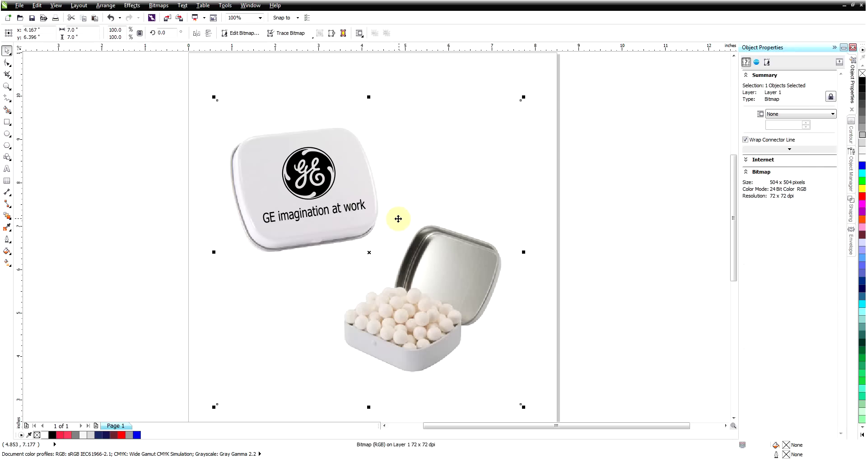
left_click(339, 90)
Step: Fill the GE logo blue (#0000FF), scale it to about 55% and centre it on the lid
left_click(321, 193)
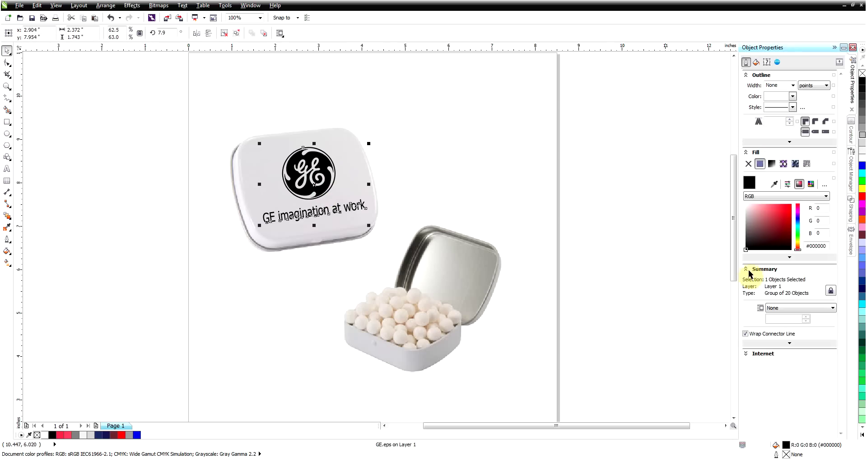
left_click(863, 168)
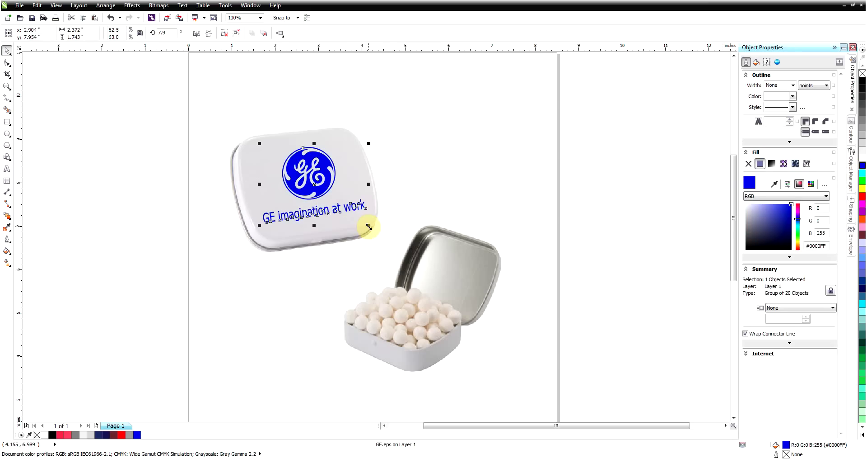
left_click_drag(369, 227, 356, 217)
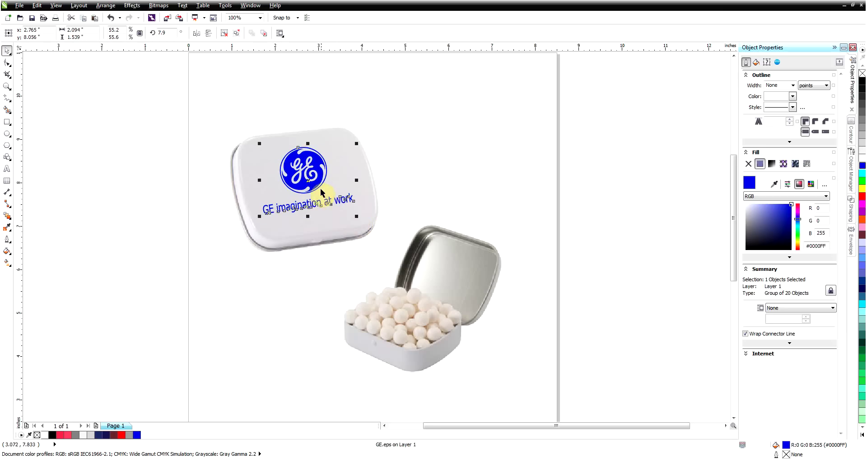
left_click_drag(321, 192, 318, 186)
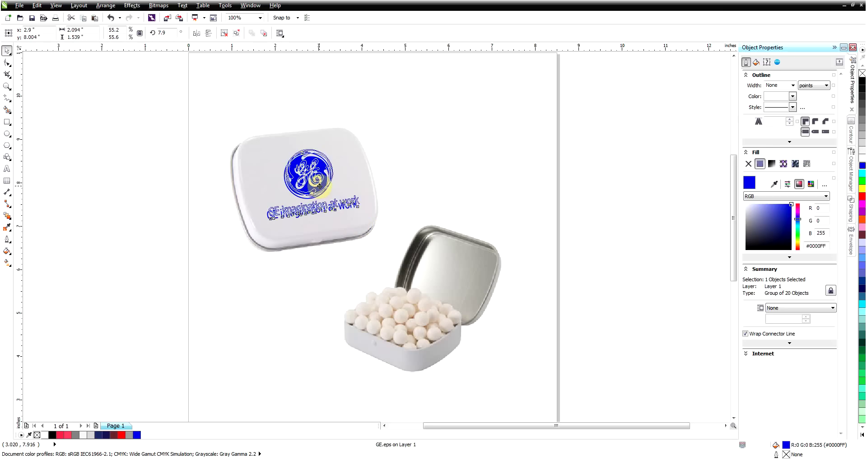
left_click(447, 184)
scroll(478, 174, "down", 1)
left_click(600, 271)
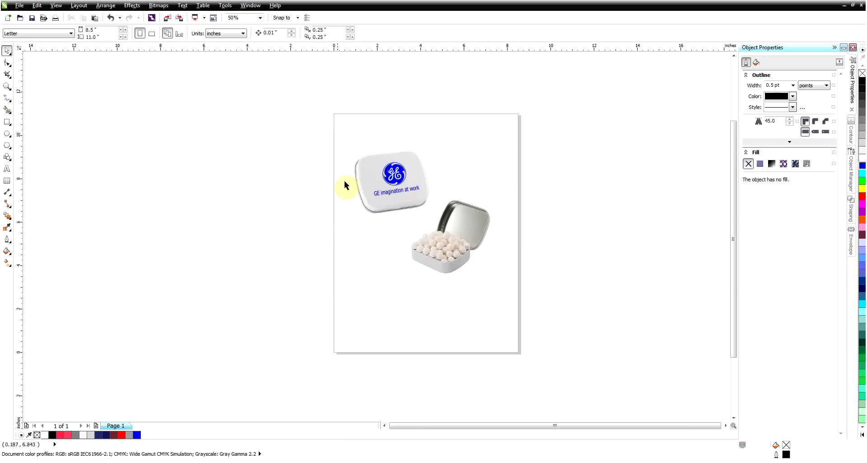
Step: Scale the tin photo and GE logo together to 3.687" square and move them to the page's lower half
left_click_drag(290, 114, 561, 351)
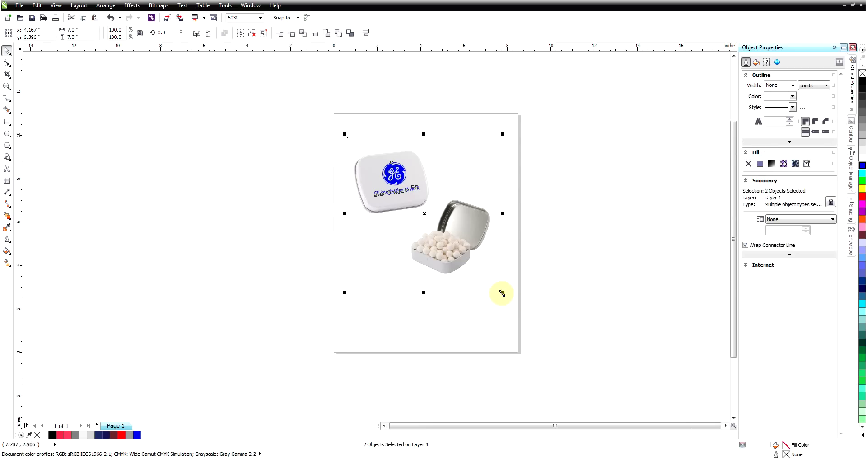
left_click_drag(504, 294, 428, 218)
left_click_drag(411, 185, 448, 290)
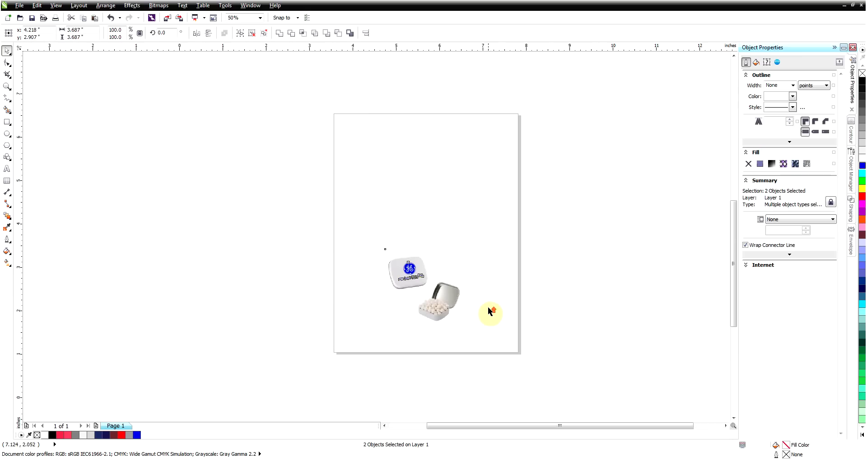
scroll(475, 302, "up", 2)
left_click(569, 281)
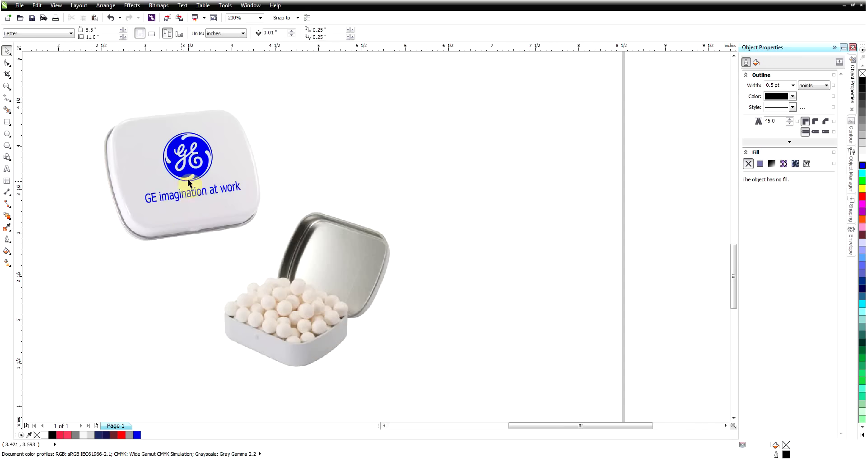